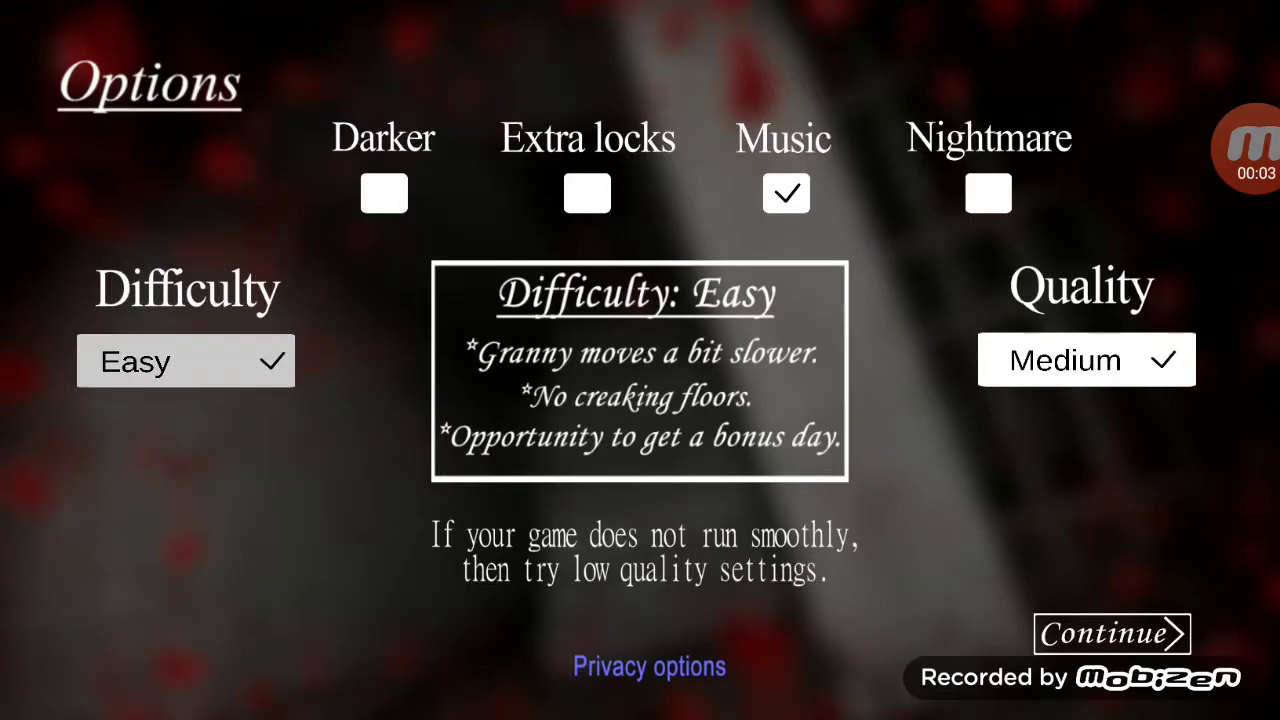
- Set Granny's difficulty to Extreme and bring up the graphics quality choices
click(186, 361)
click(186, 410)
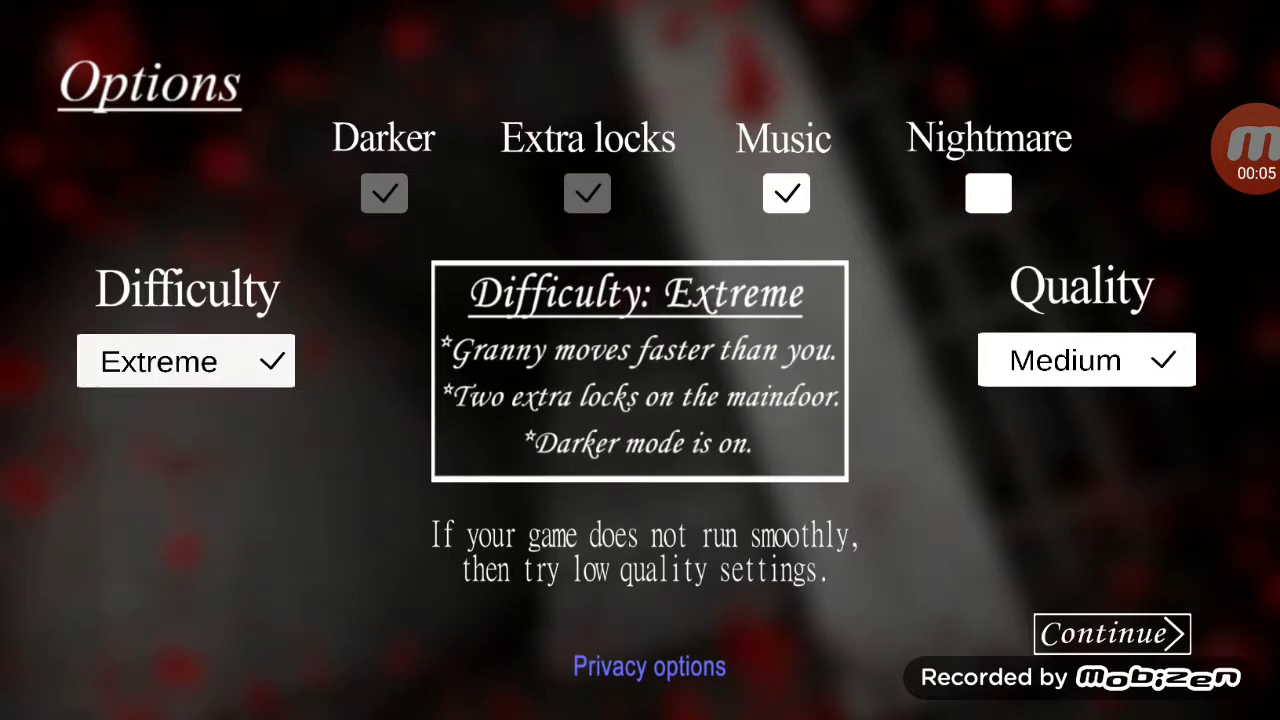
click(186, 361)
click(186, 410)
click(1086, 360)
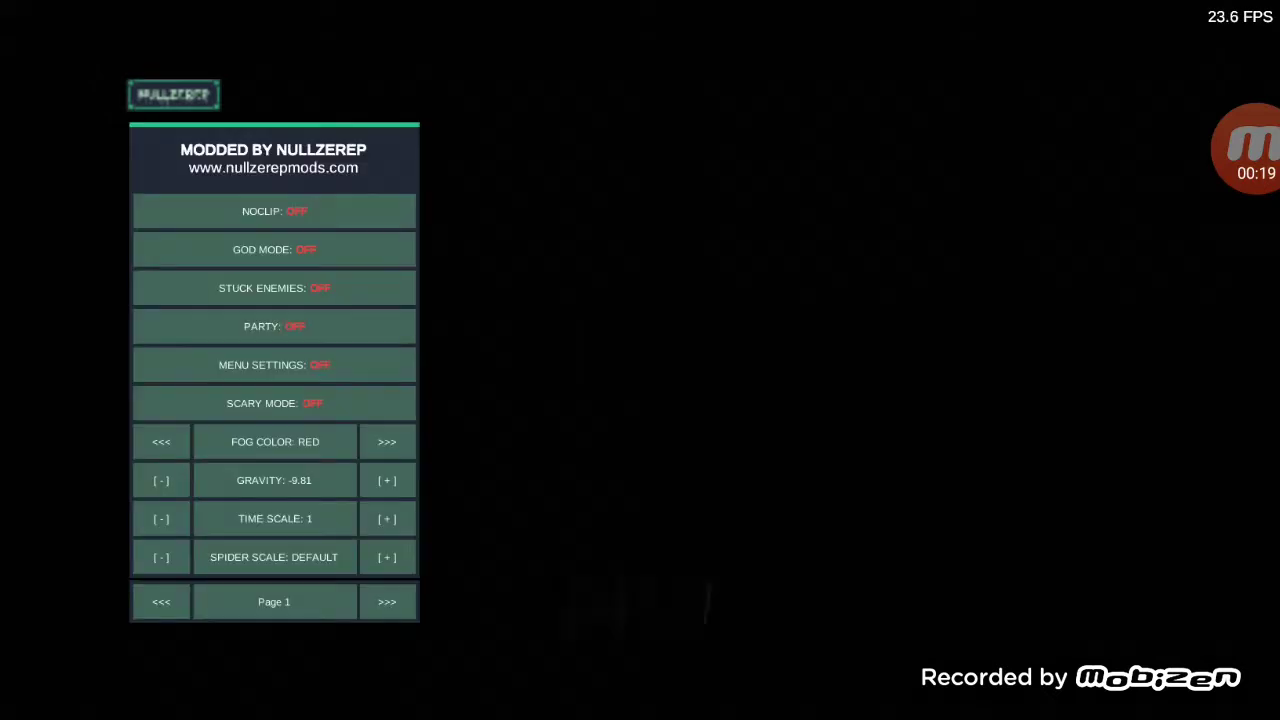
- Pick THANOS in the Page 3 Granny Replace menu, then close the mod menu
click(387, 601)
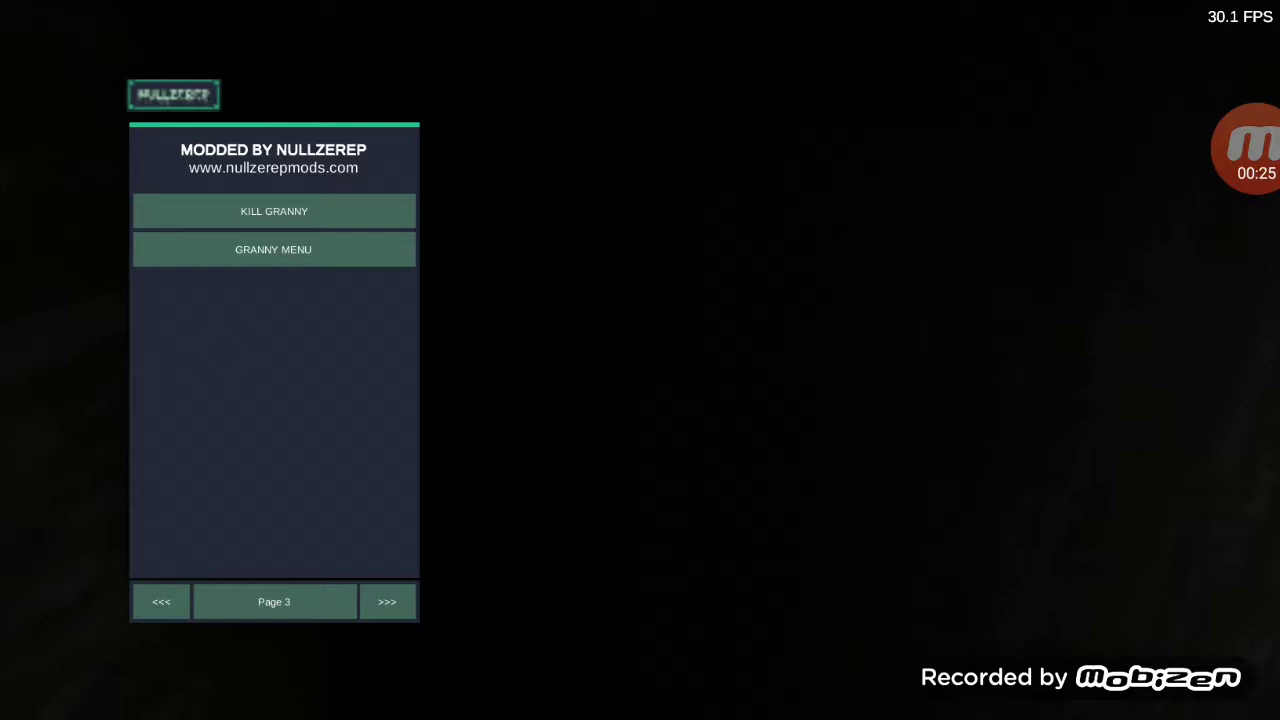
click(273, 249)
click(273, 211)
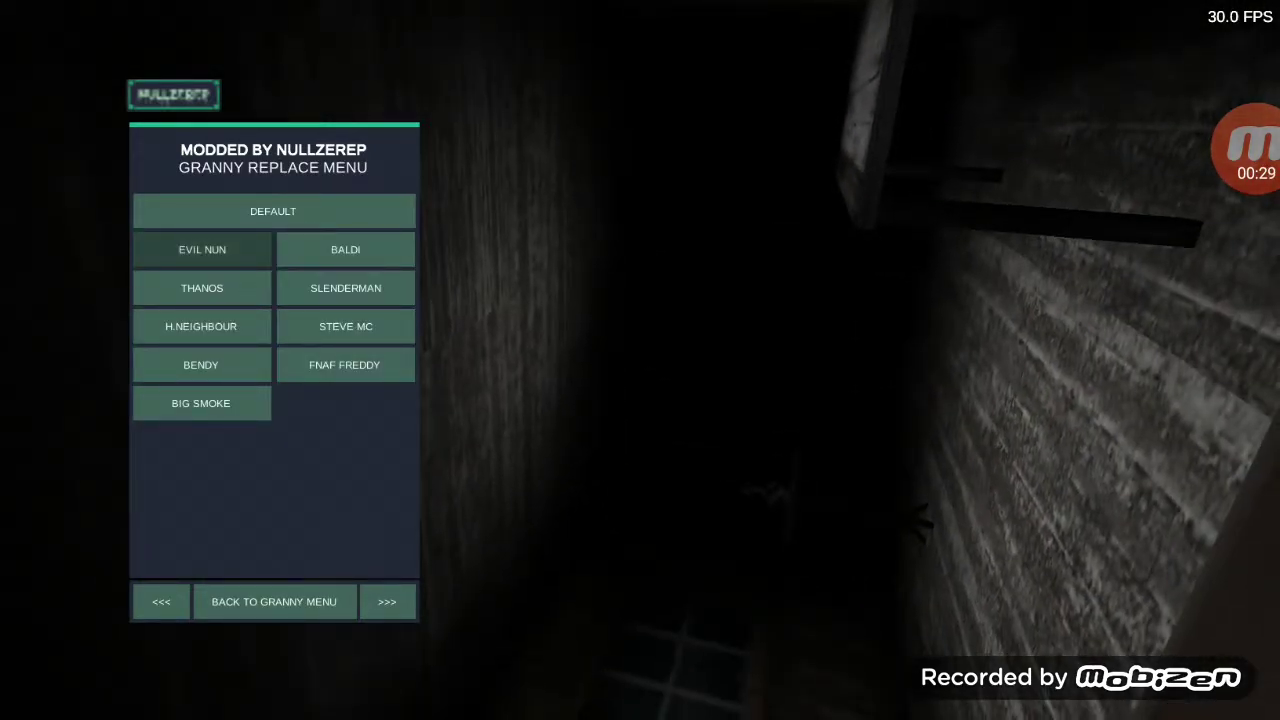
click(202, 288)
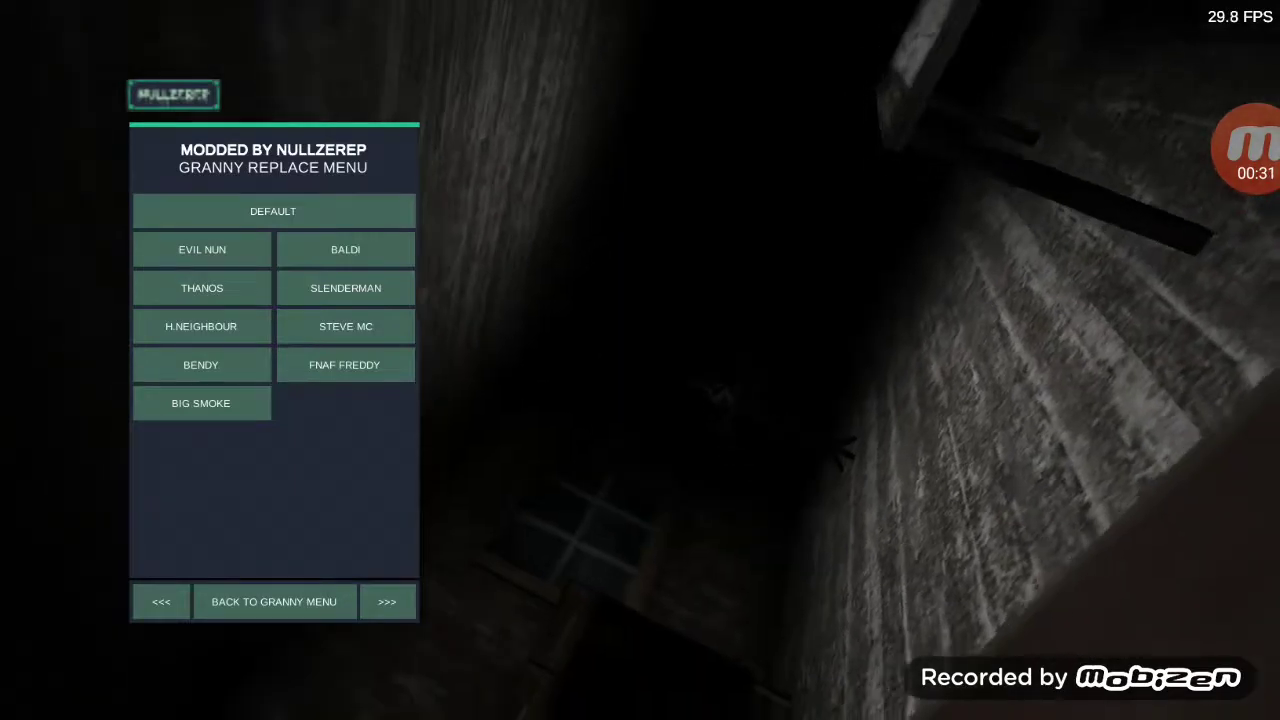
click(174, 95)
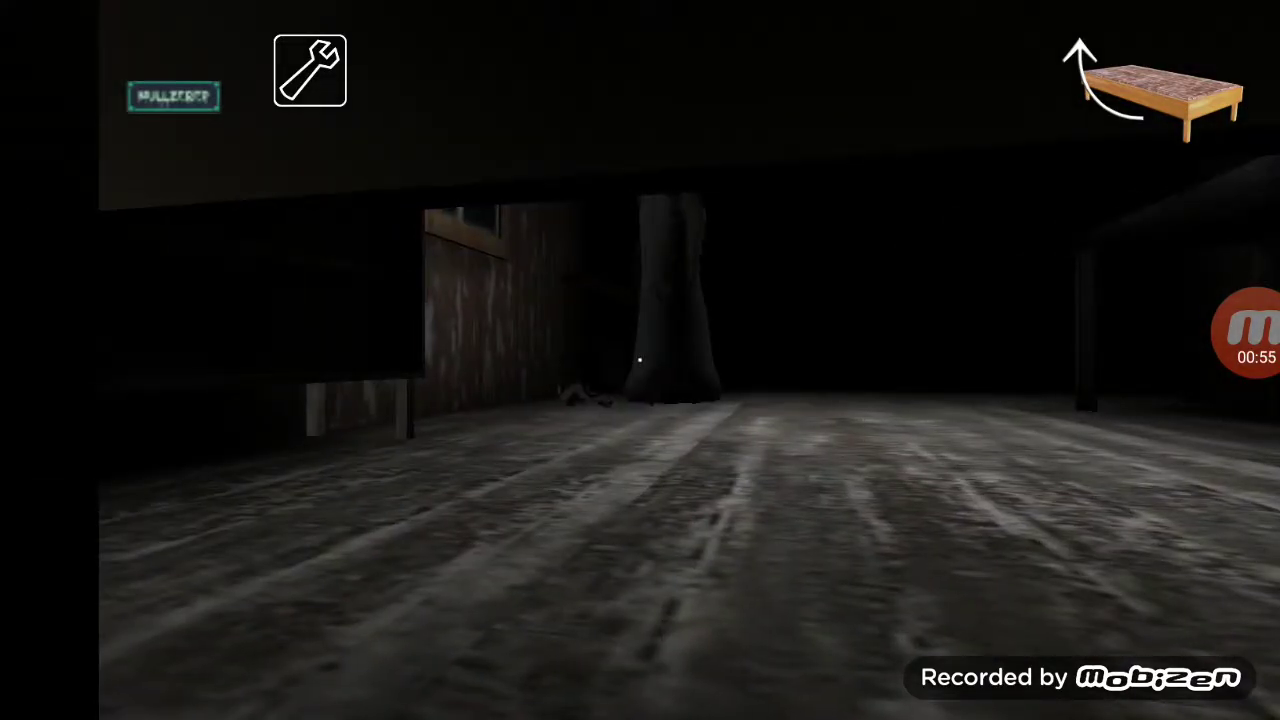
- Reopen the mod menu, cycle through its pages, look around, and return to the first page
click(173, 95)
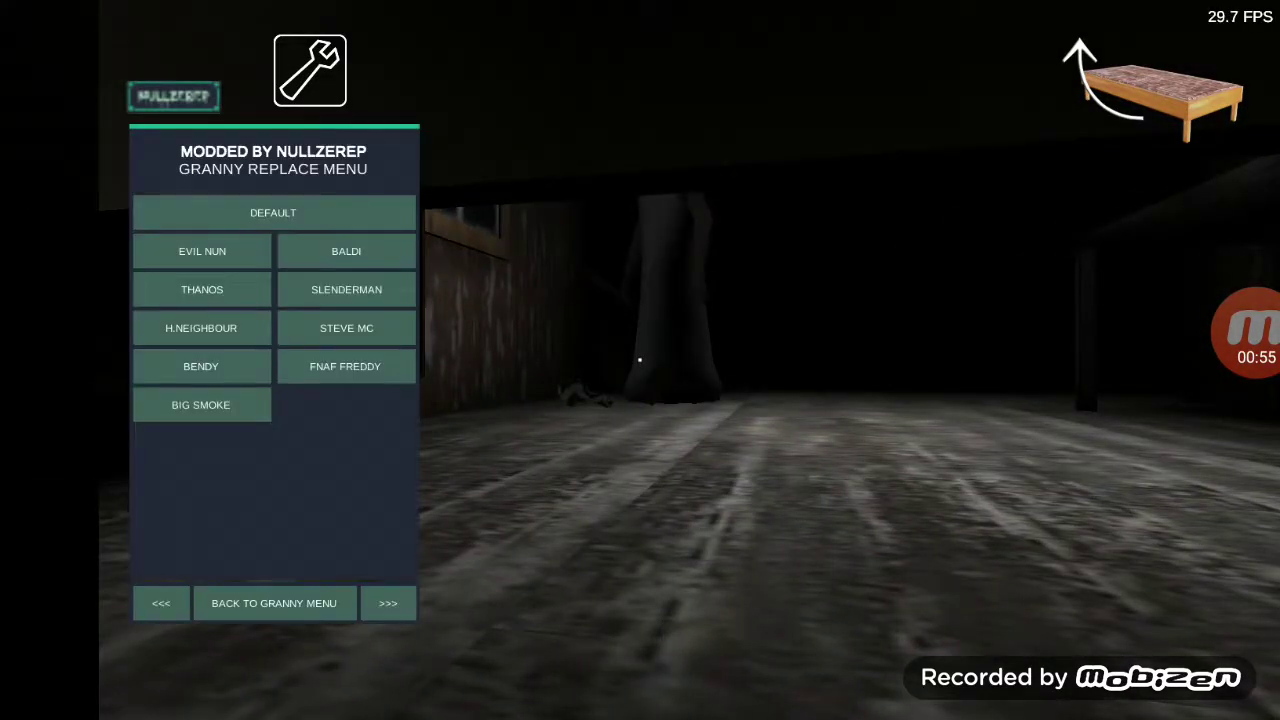
click(274, 603)
click(388, 603)
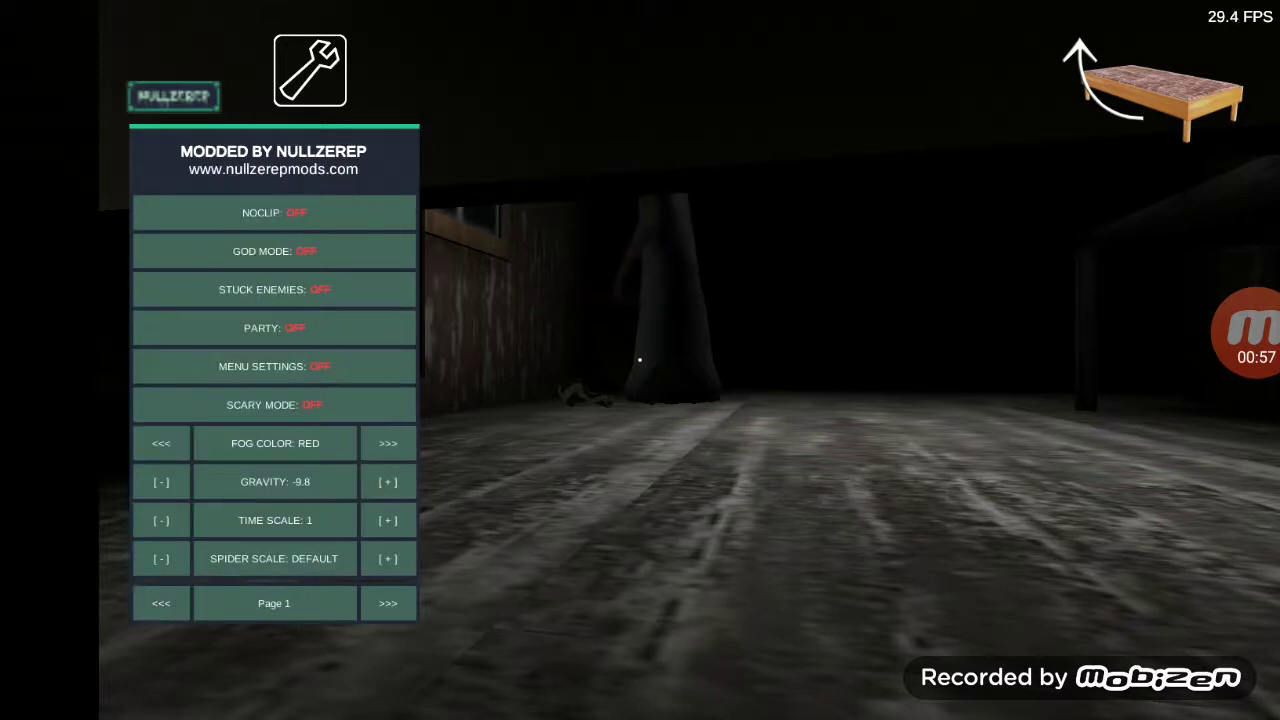
click(161, 603)
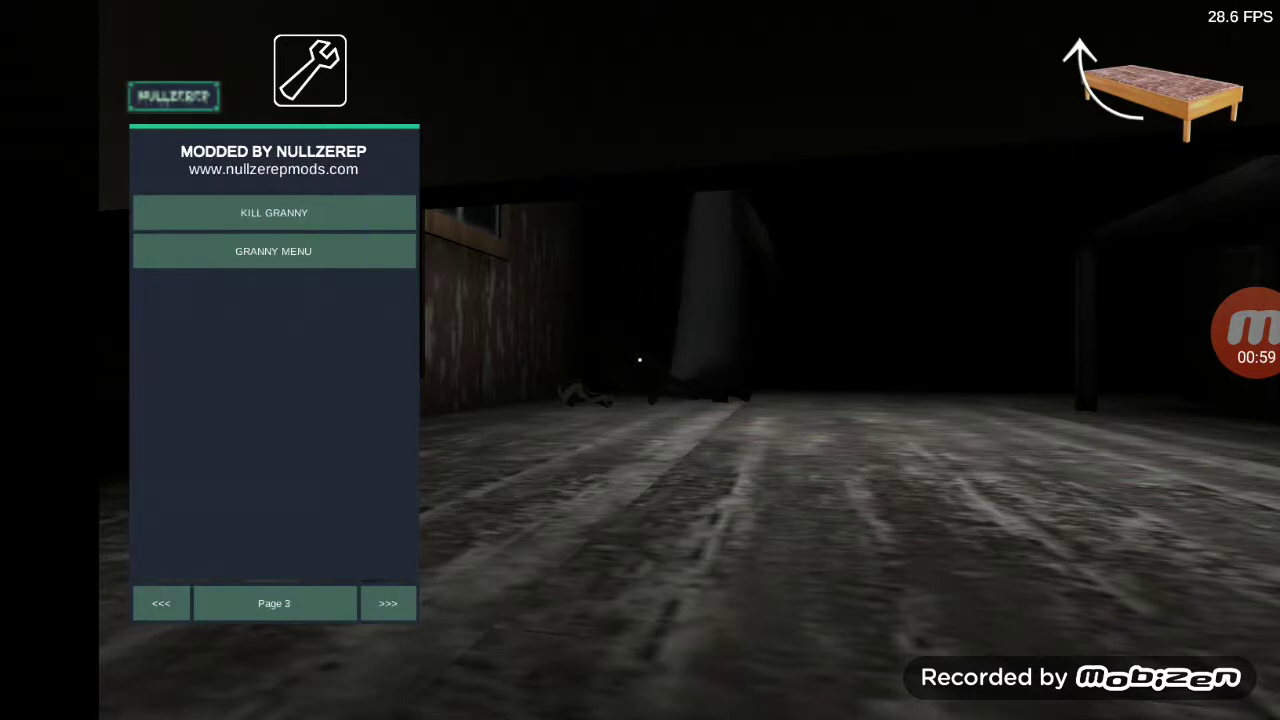
click(161, 603)
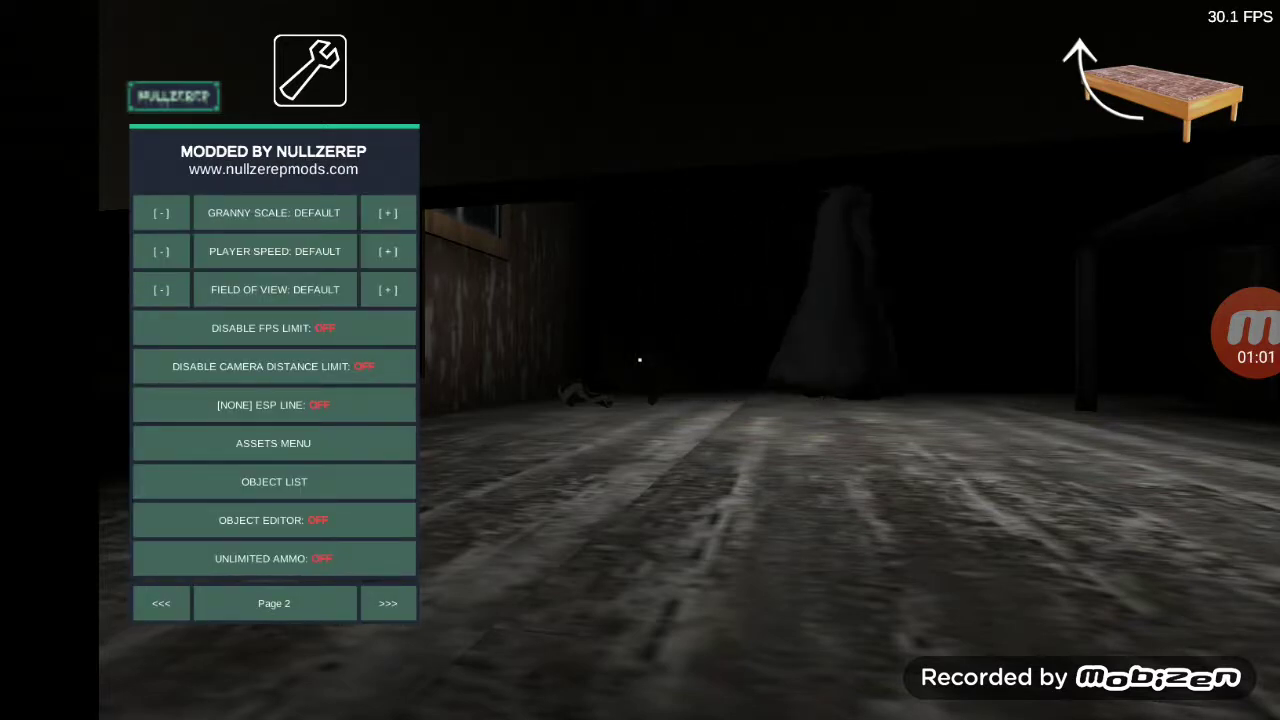
drag(800, 450, 650, 450)
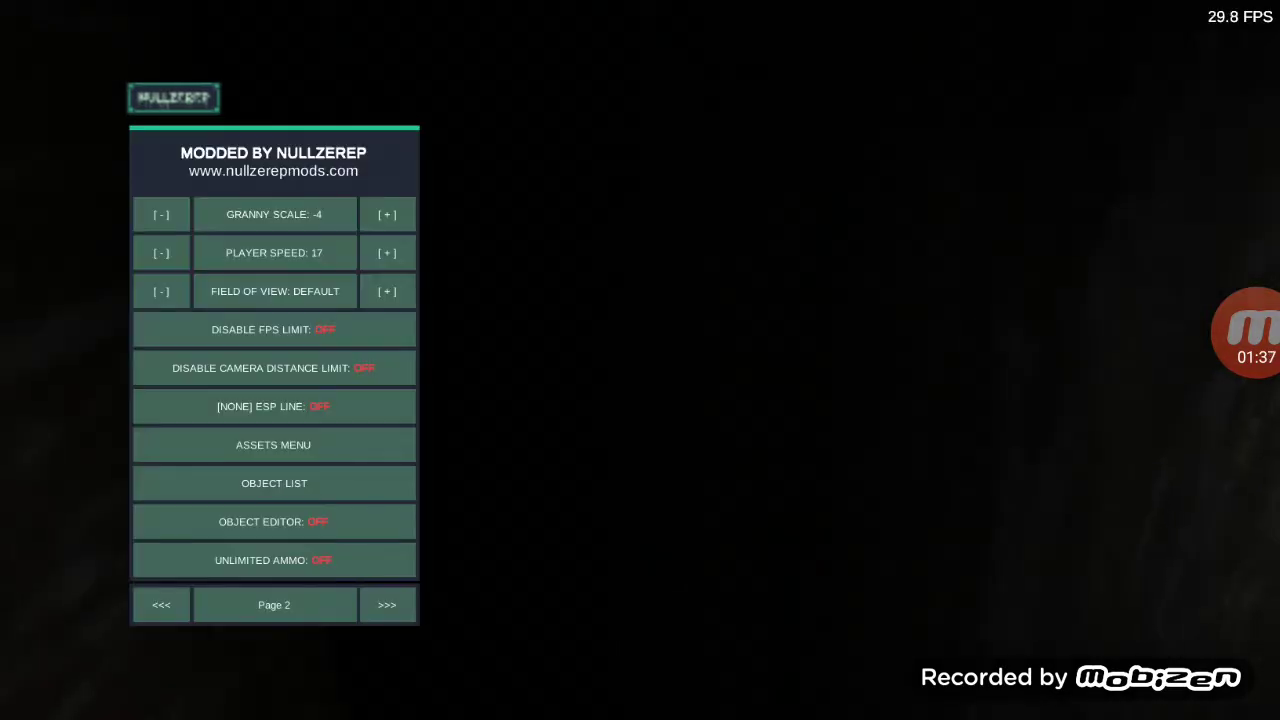
click(161, 604)
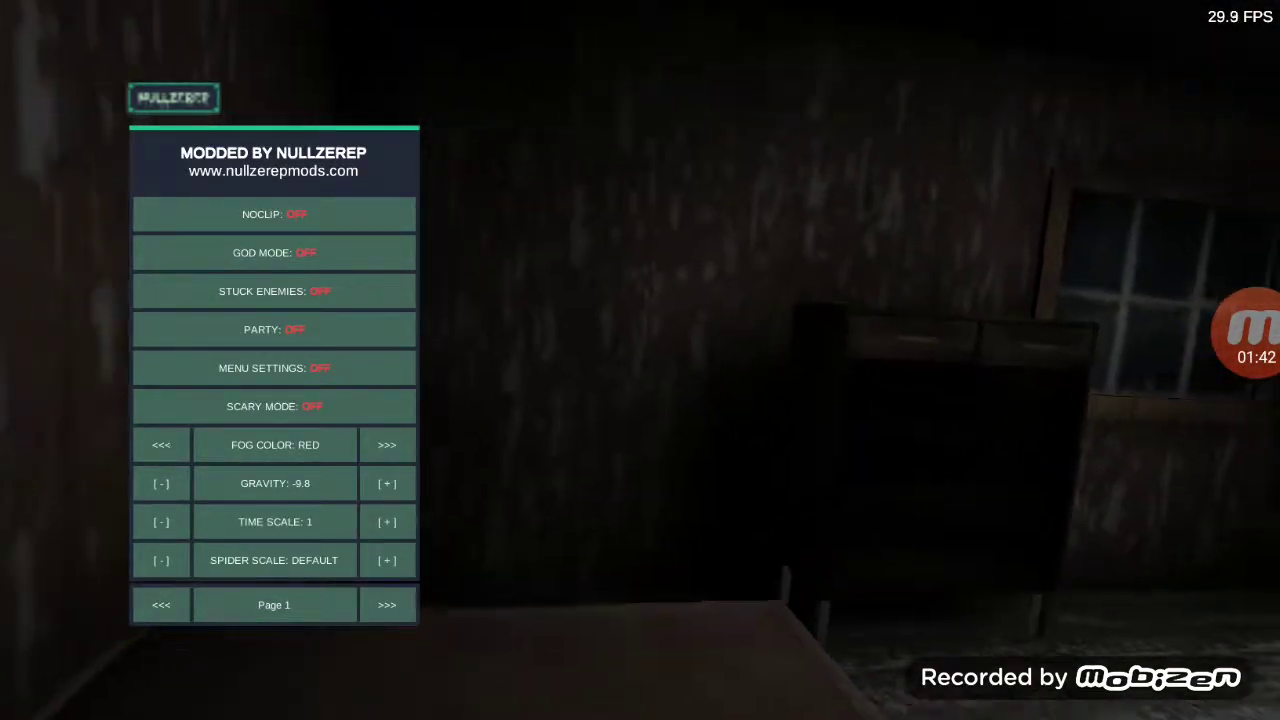
- Reach the Thanos options in the assets menu's NPC character list
click(161, 604)
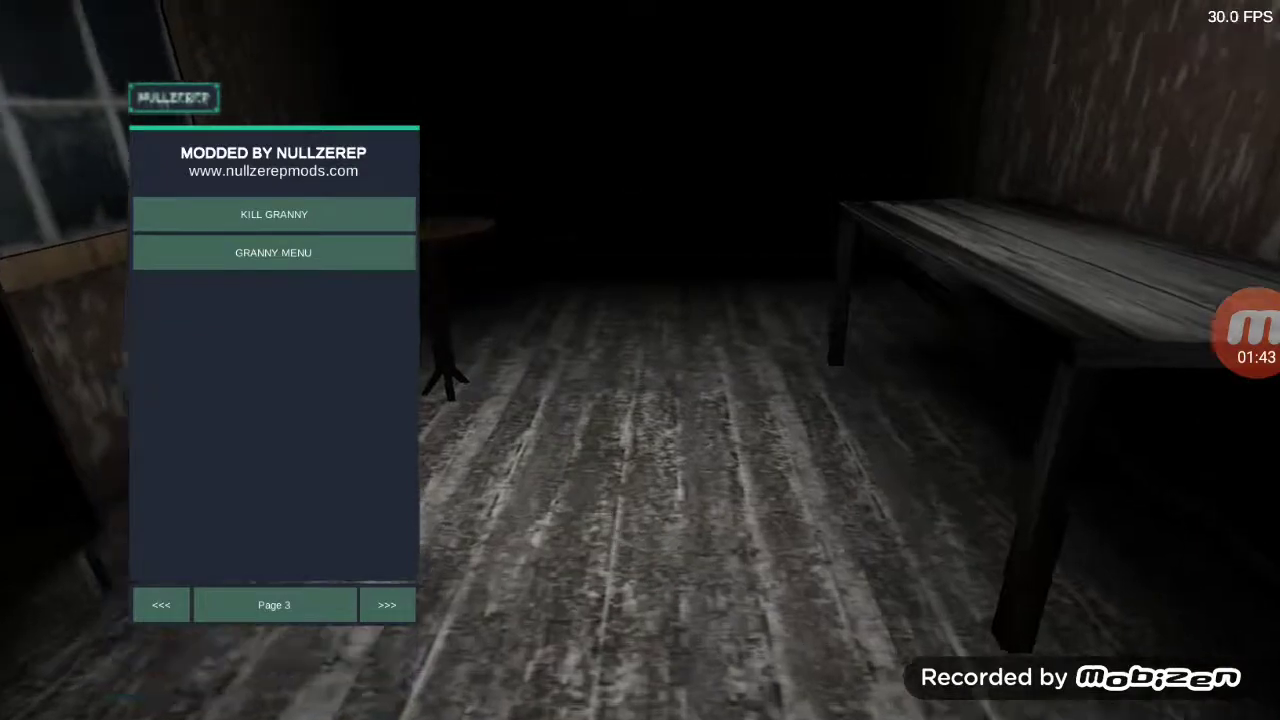
click(387, 604)
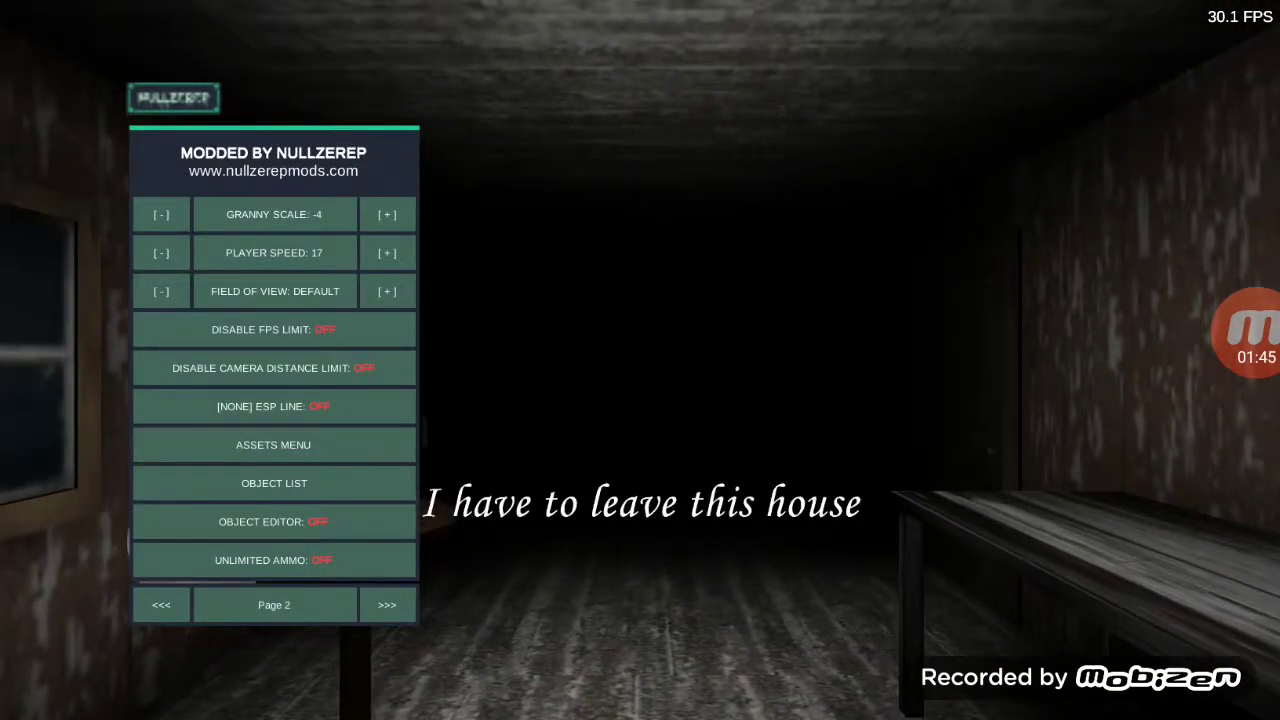
click(273, 444)
click(345, 214)
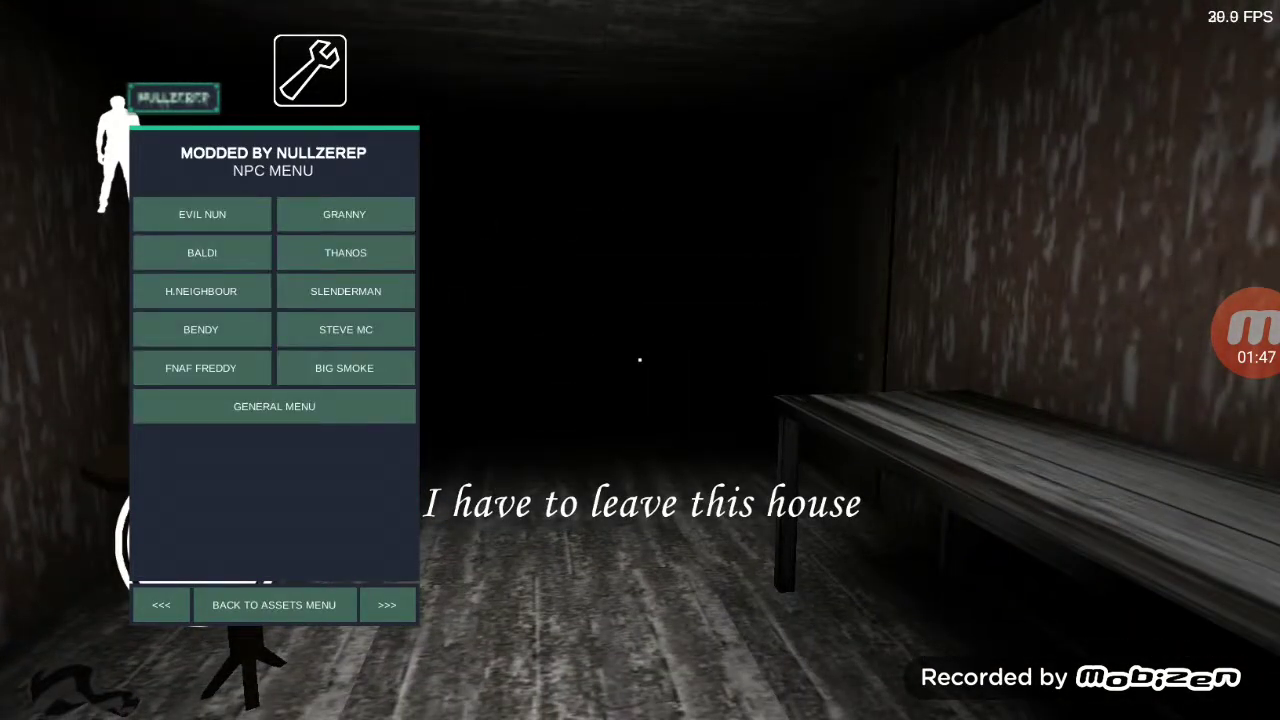
click(345, 252)
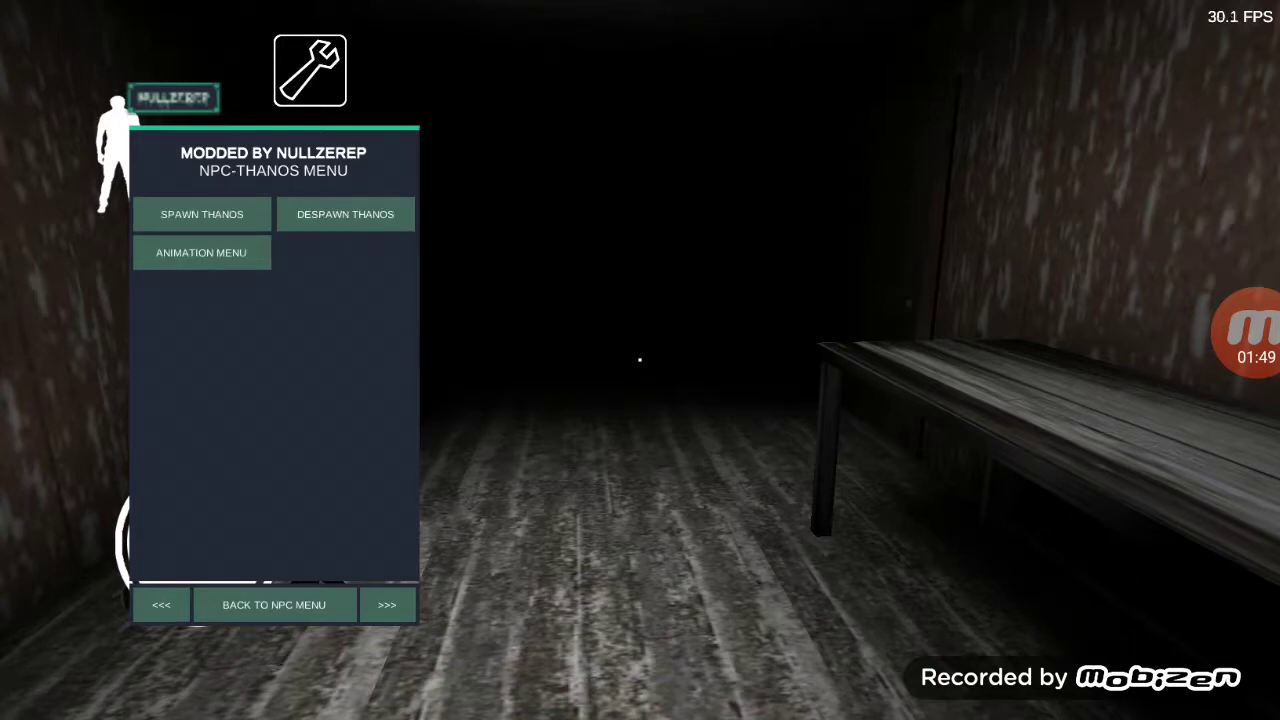
- Spawn Thanos, have him play an animation, and close the mod menu
click(201, 214)
click(201, 252)
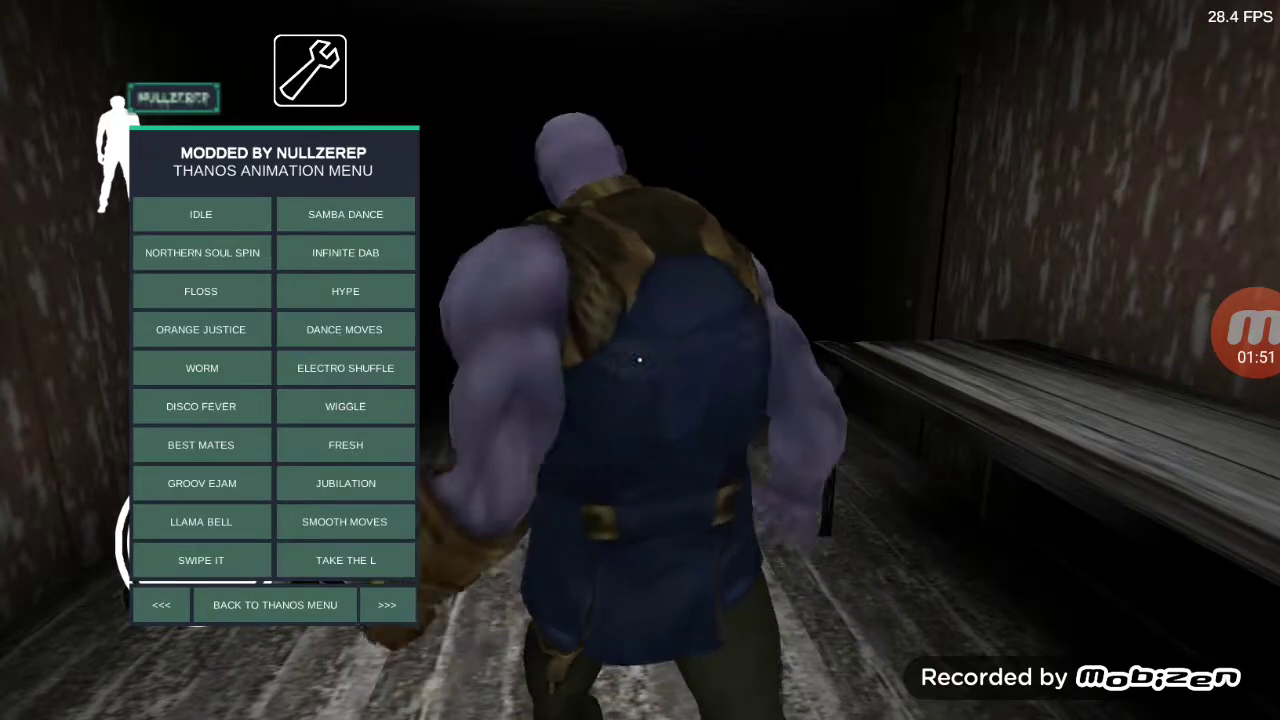
click(345, 214)
click(310, 70)
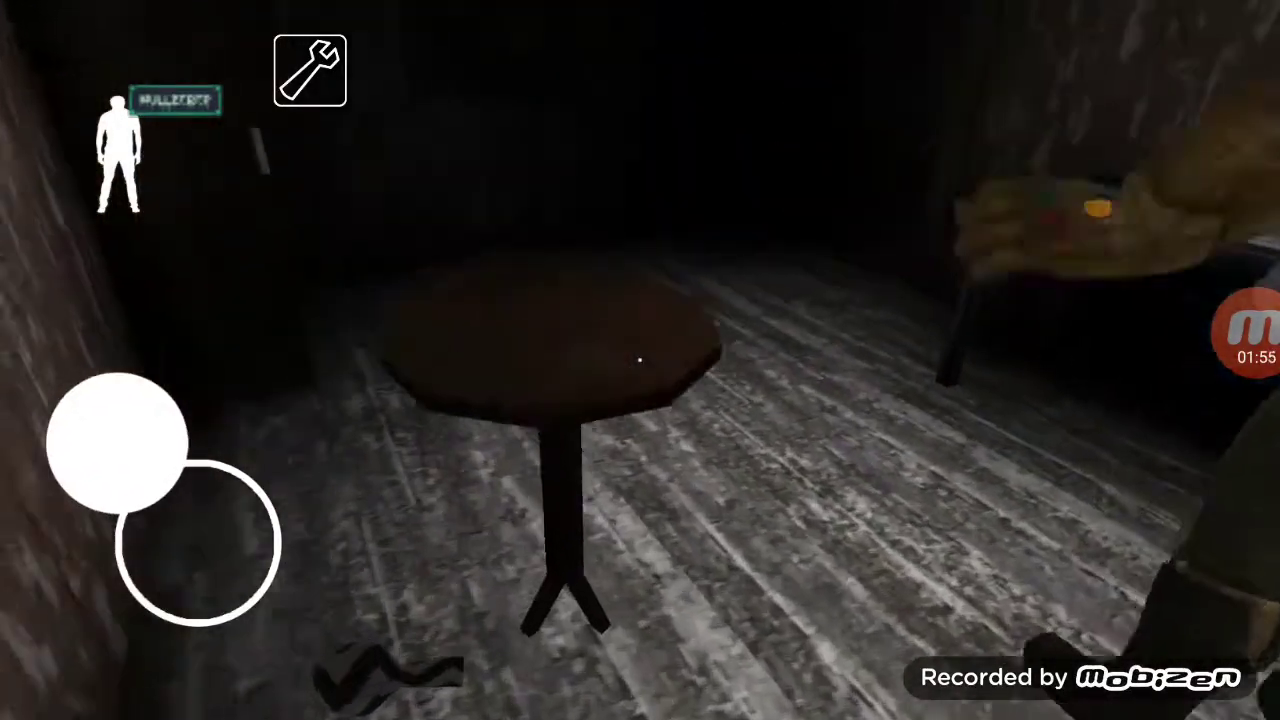
mouse_move(168, 542)
mouse_down()
mouse_move(160, 440)
mouse_move(230, 440)
mouse_up()
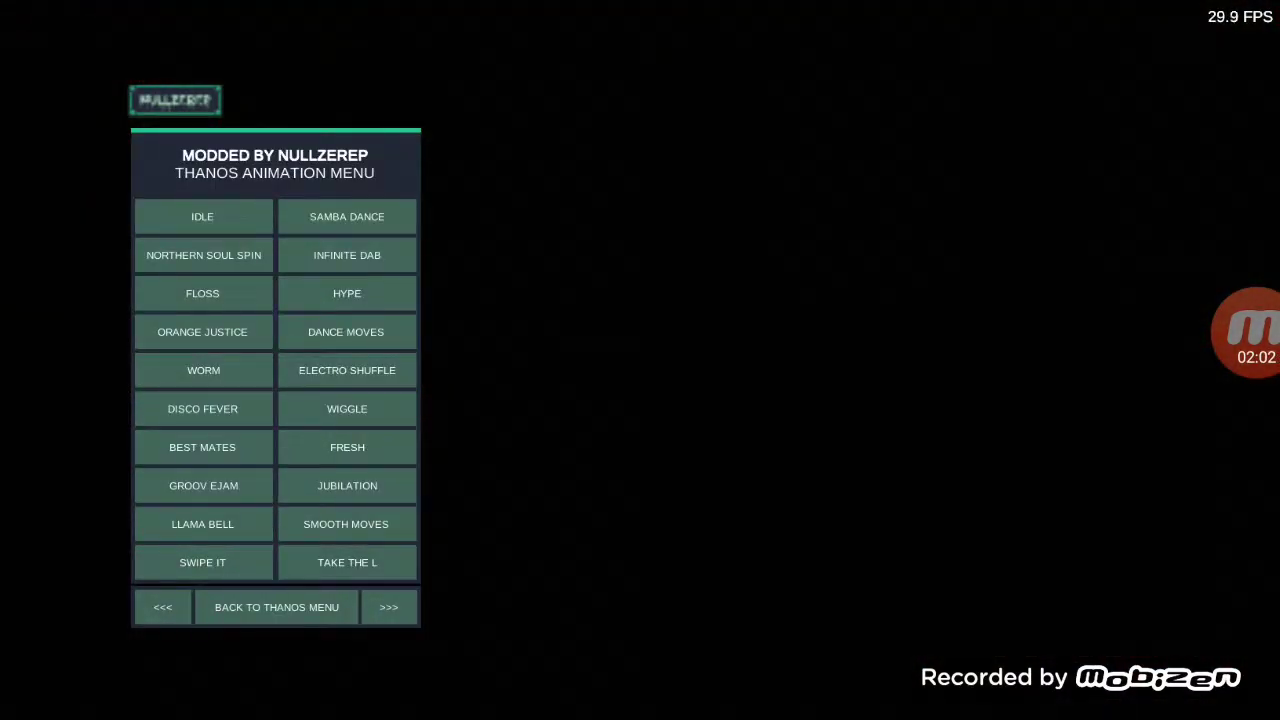
click(276, 607)
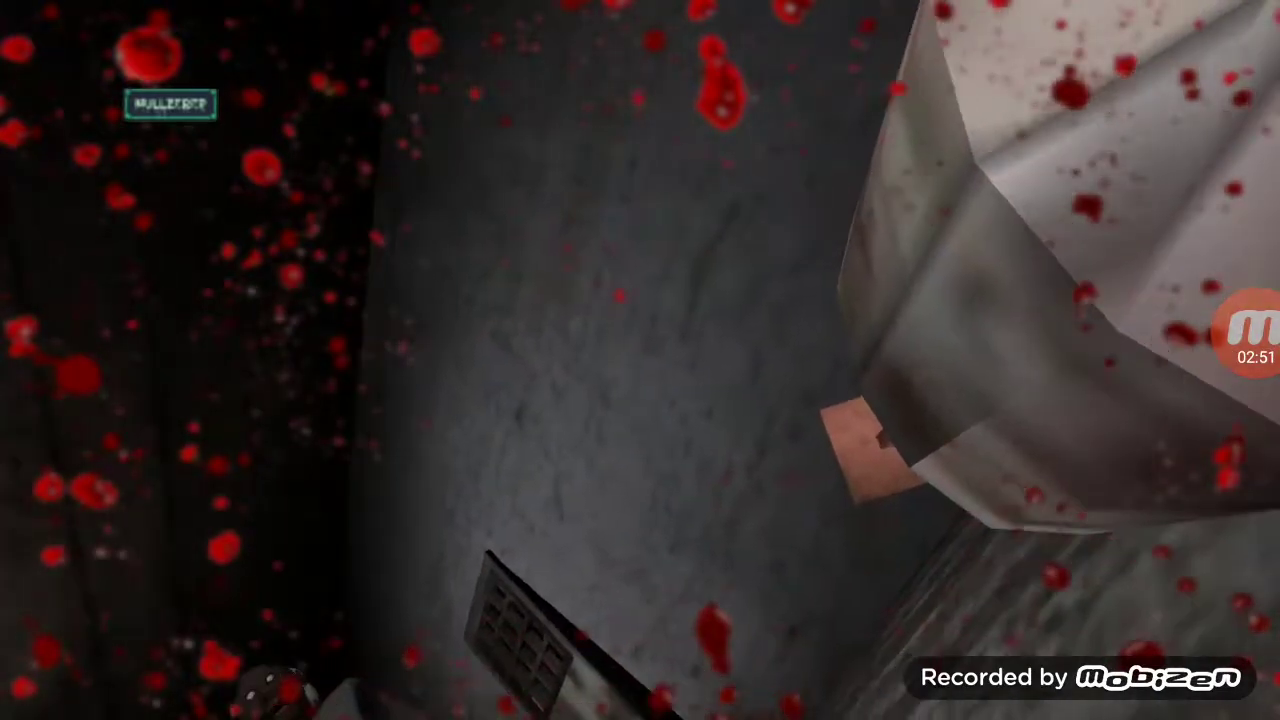
click(170, 104)
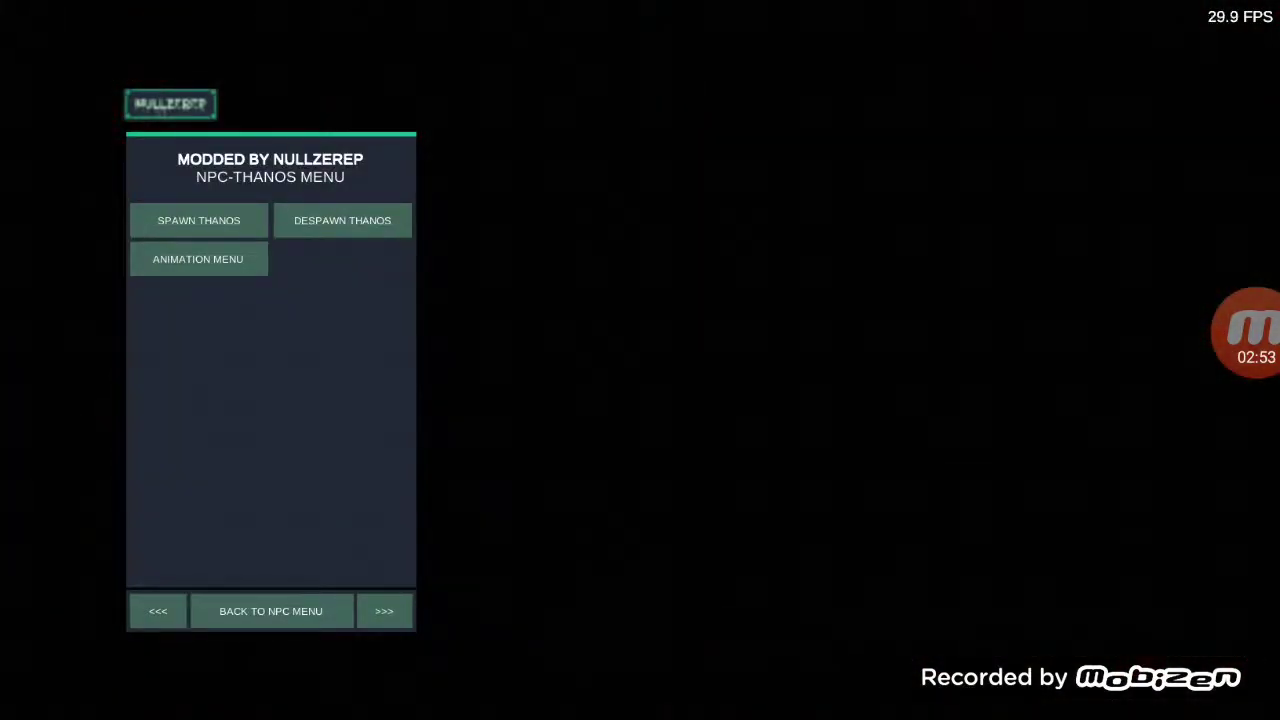
- Back out of the NPC character list to the mod menu's second page
click(271, 611)
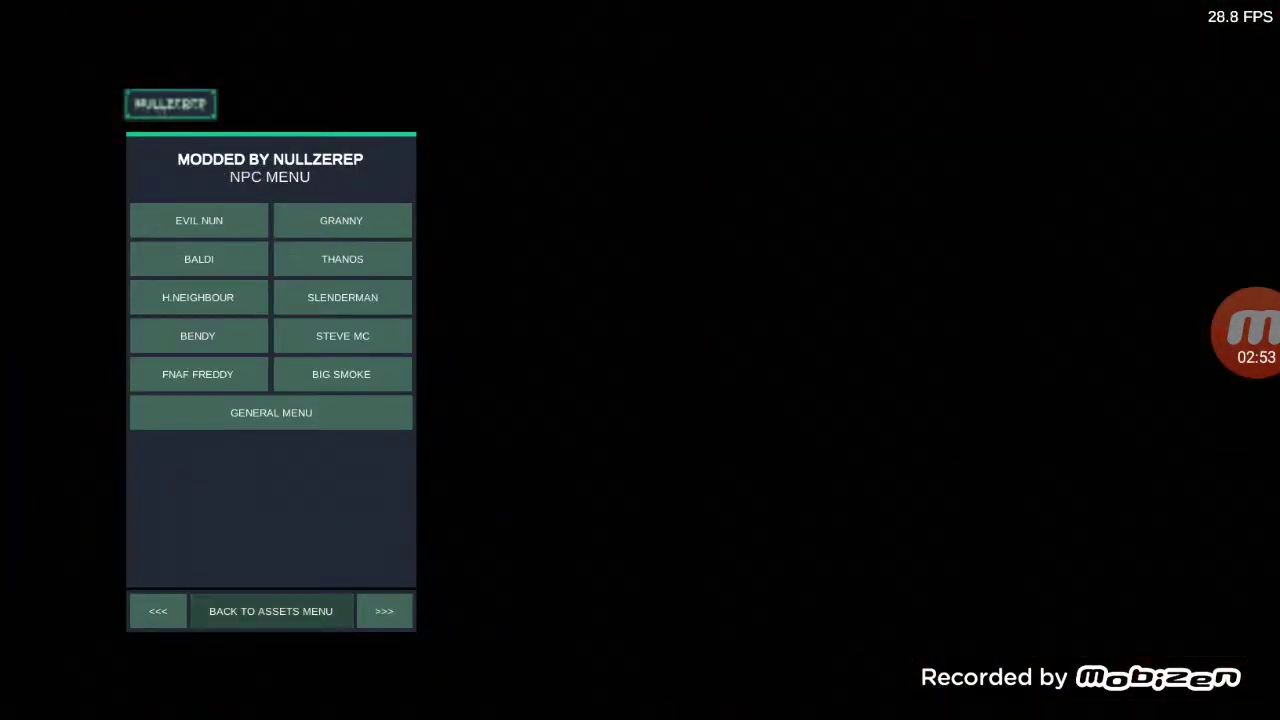
click(271, 412)
click(158, 611)
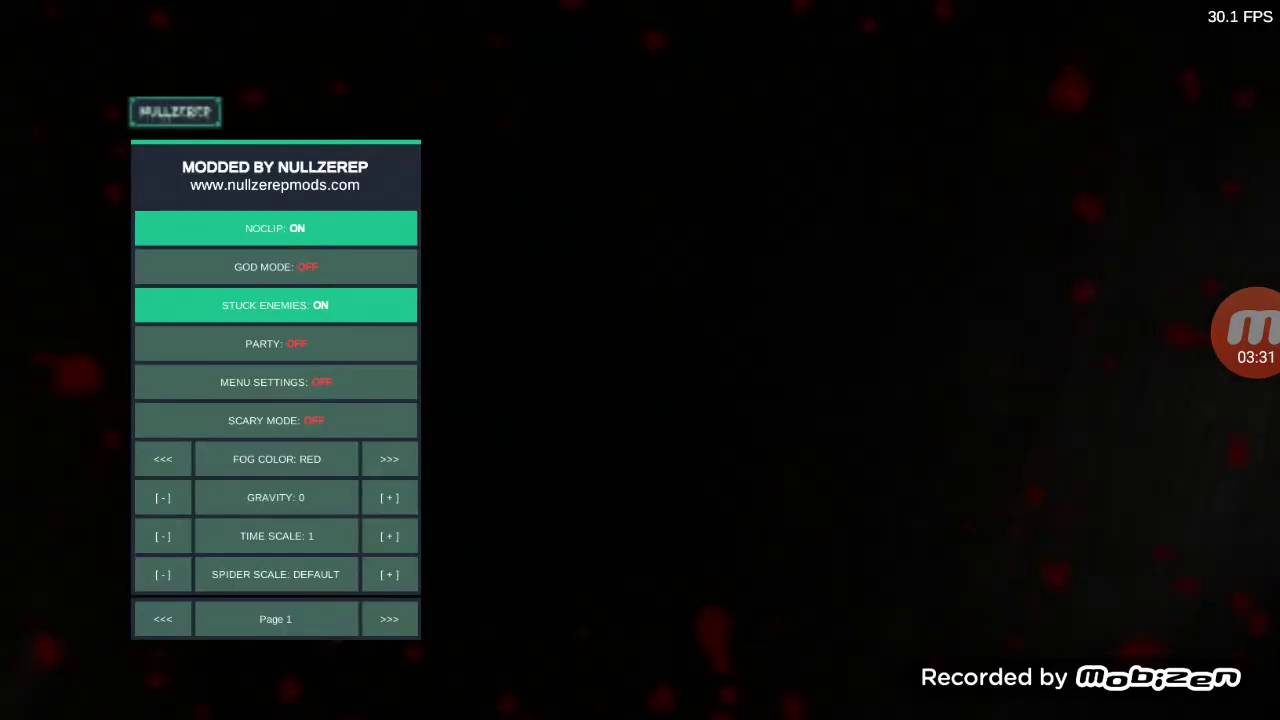
- Enable scary and party modes with blue fog, toggle menu settings, and close the menu
click(275, 420)
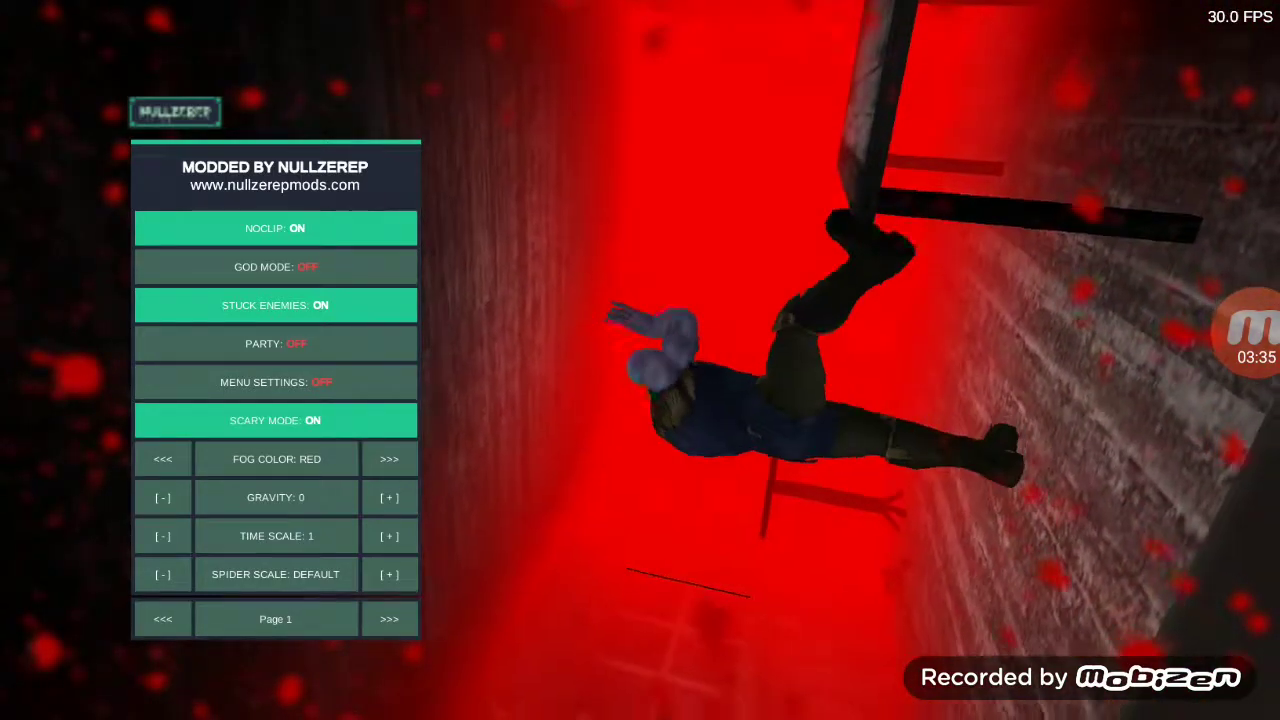
click(389, 458)
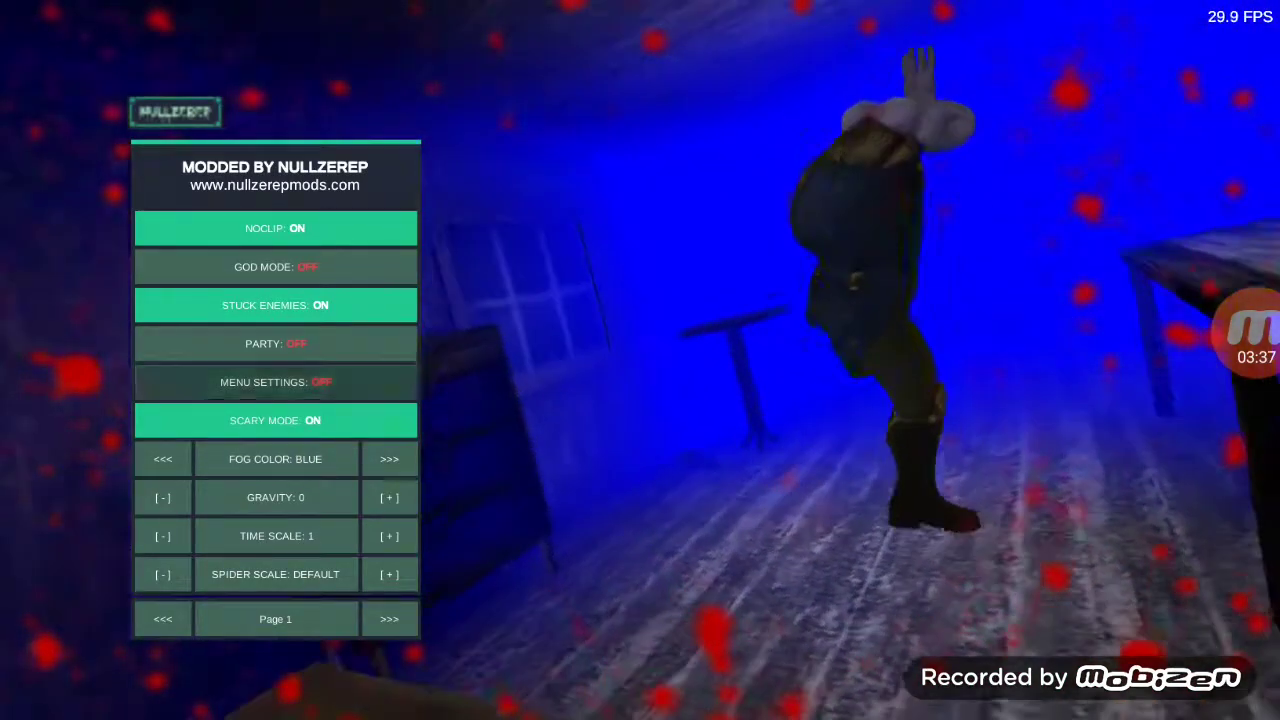
click(275, 382)
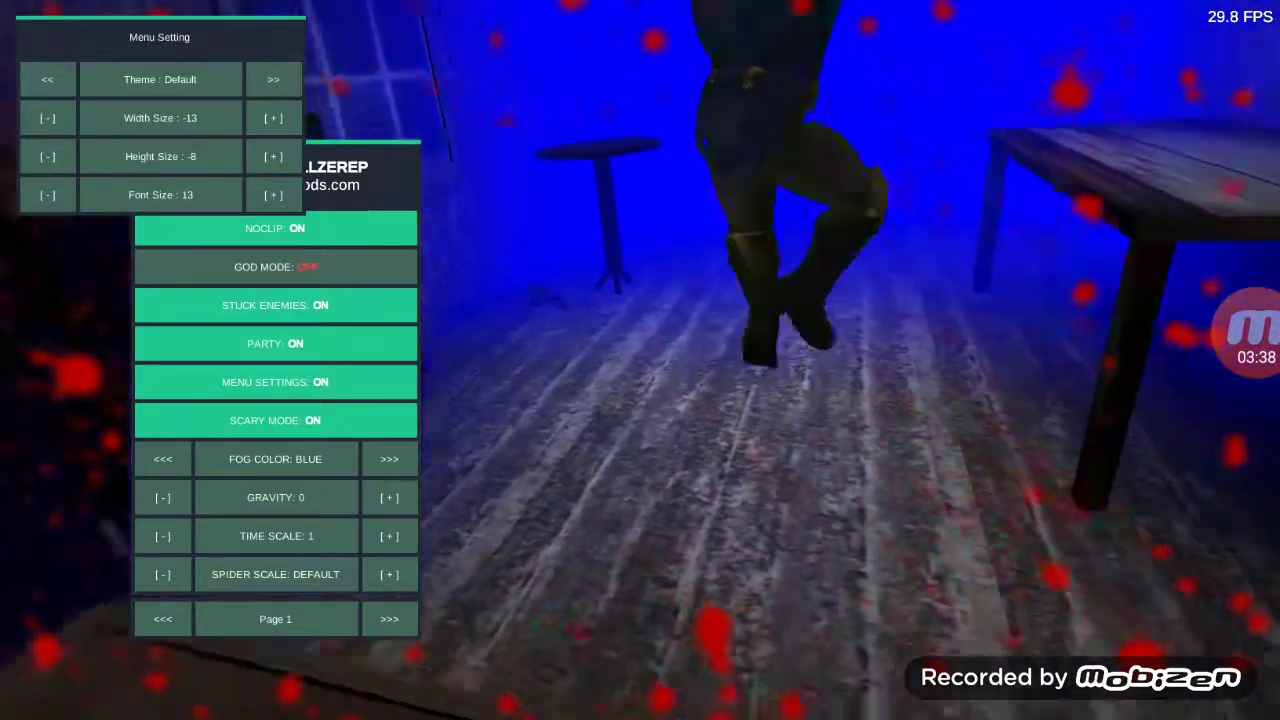
click(275, 382)
click(275, 343)
click(175, 111)
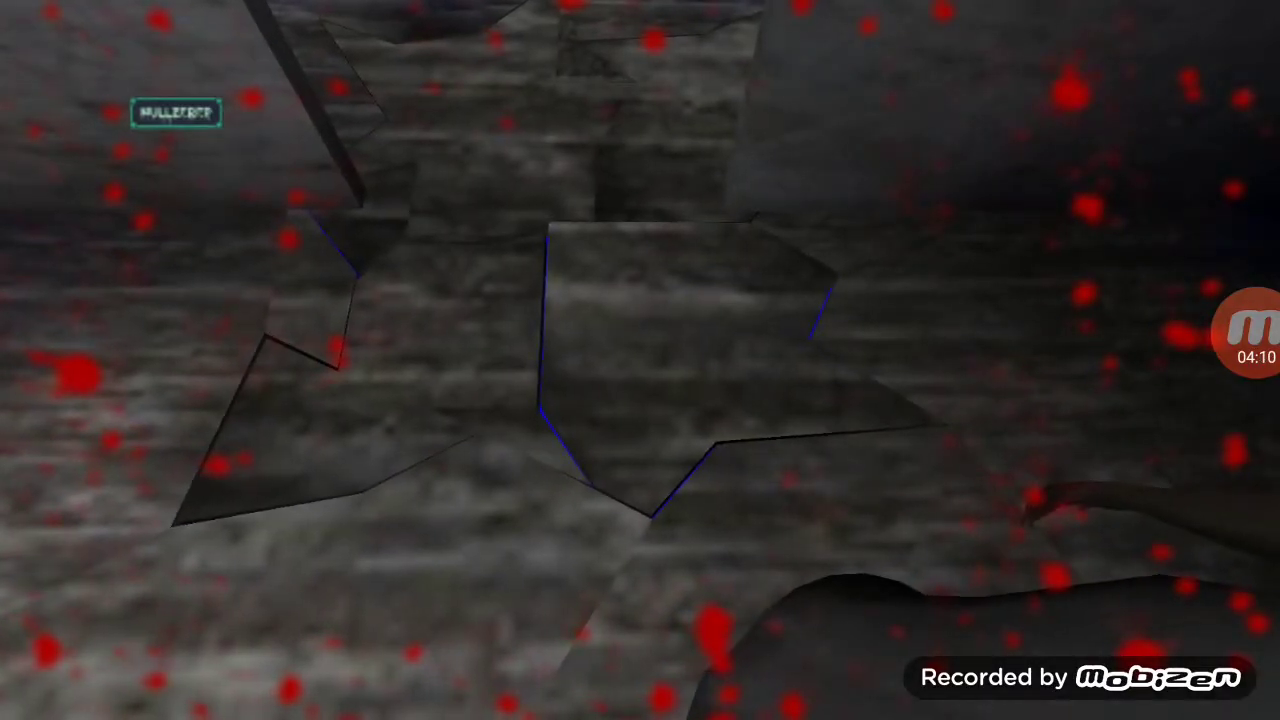
- On mod menu page two, lower Granny Scale repeatedly with [-], past -8
click(176, 112)
click(389, 620)
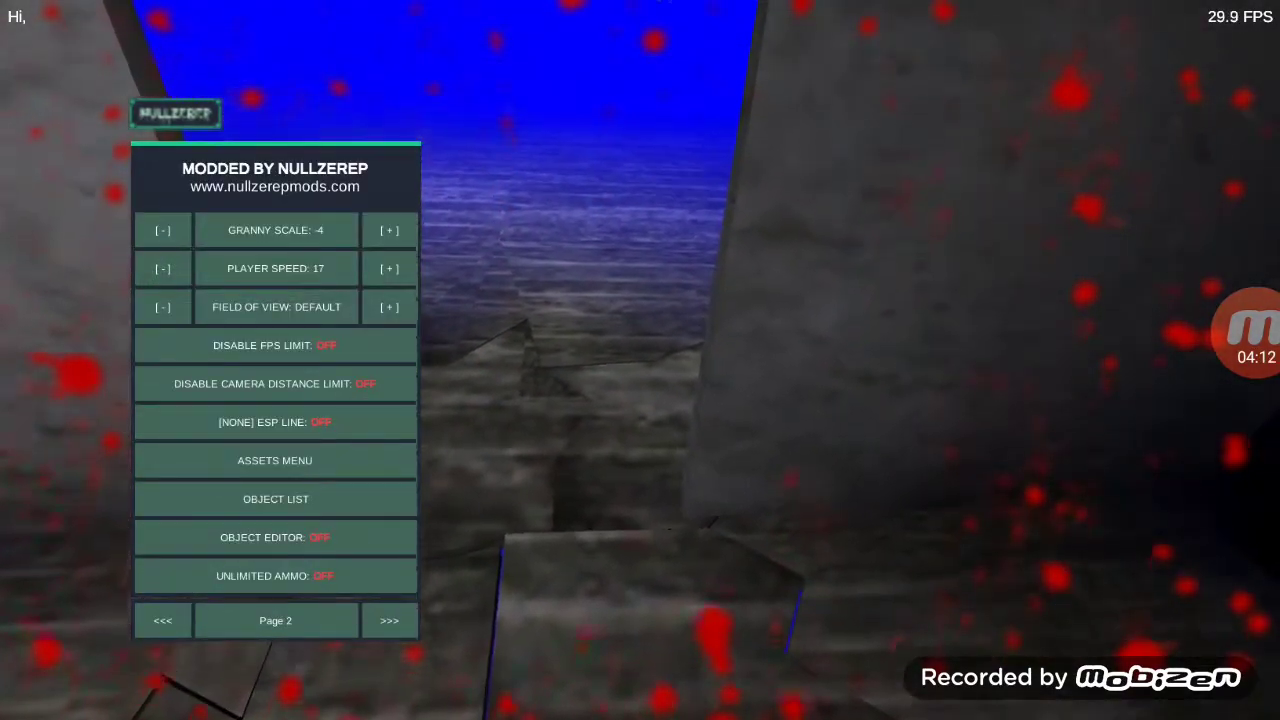
click(162, 230)
click(162, 230)
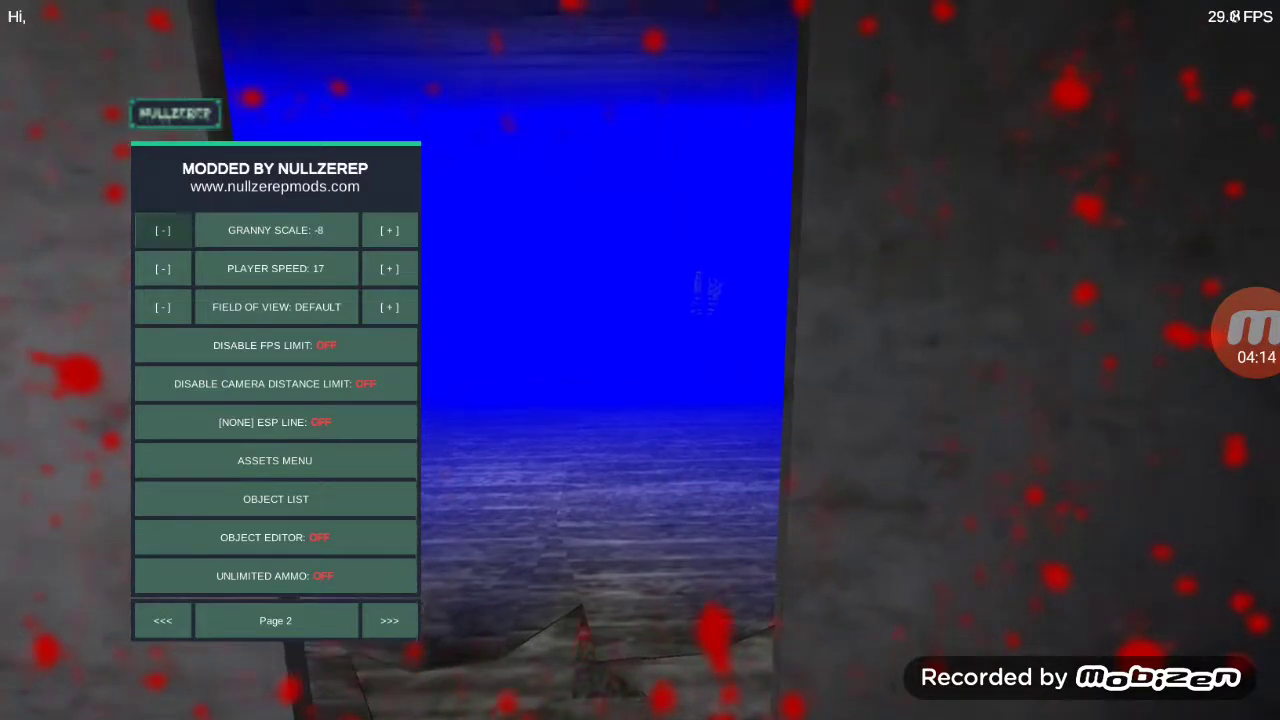
click(162, 230)
click(162, 230)
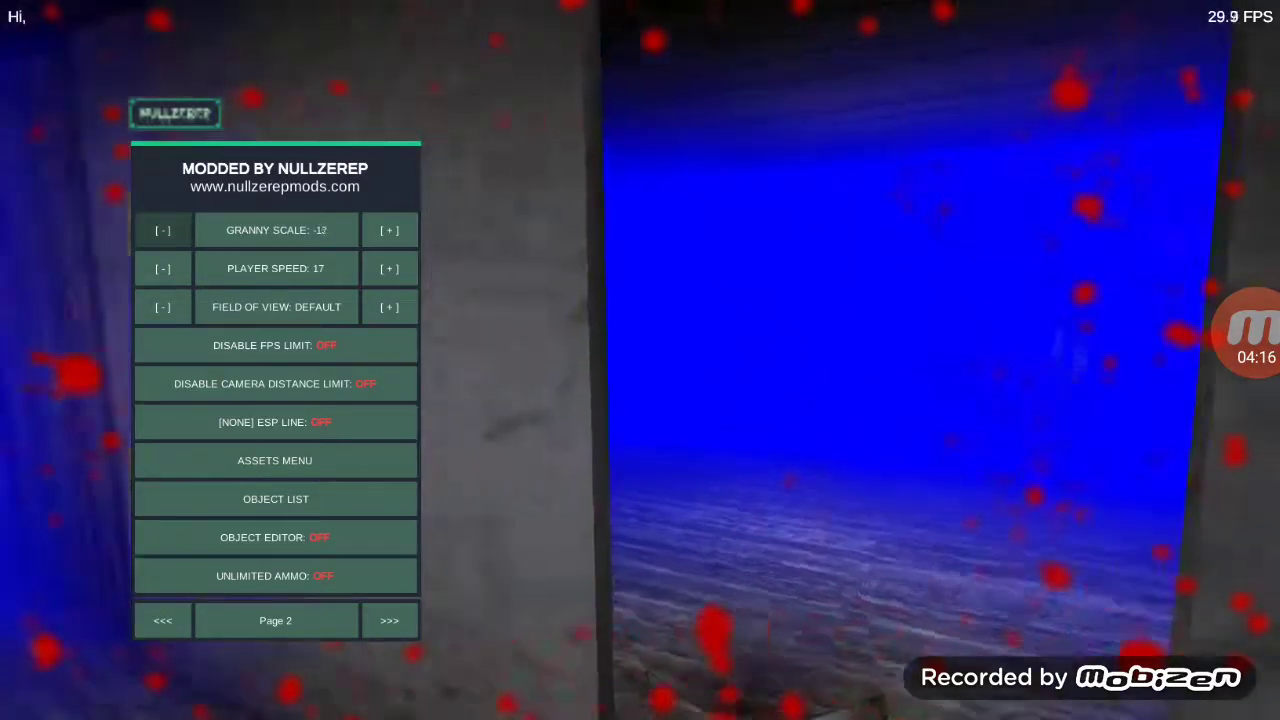
click(162, 230)
click(162, 230)
click(162, 230)
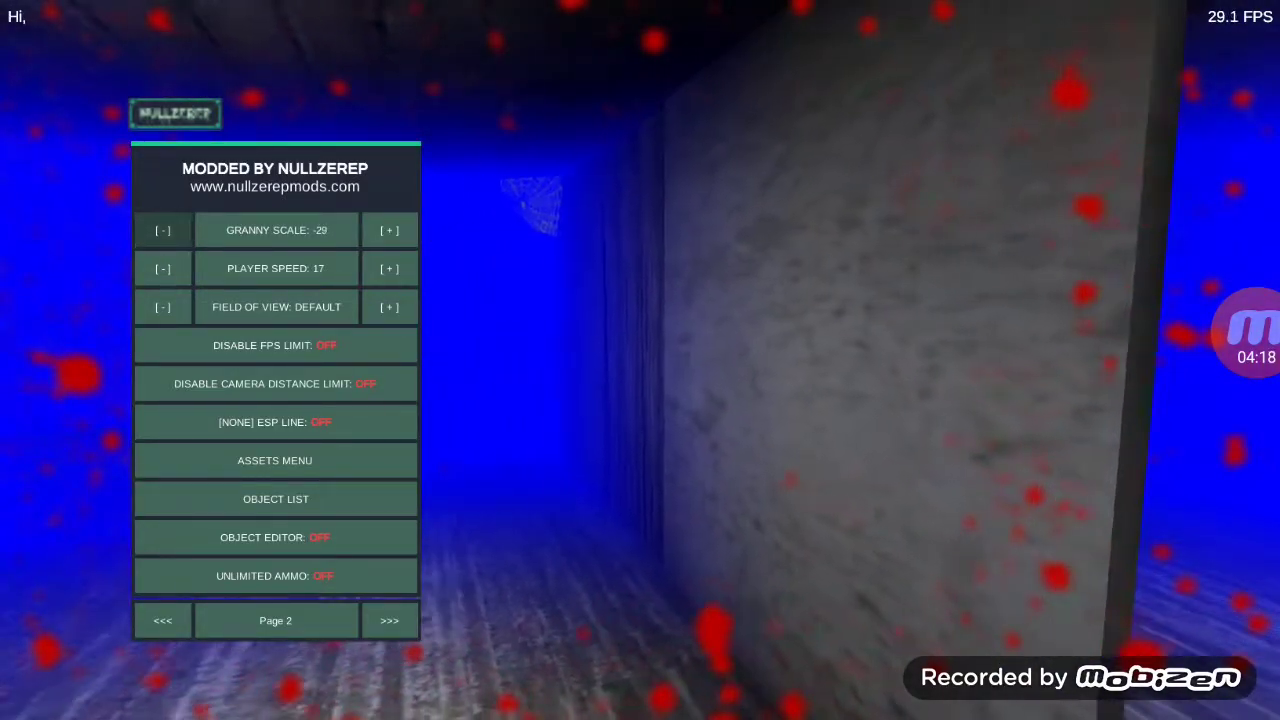